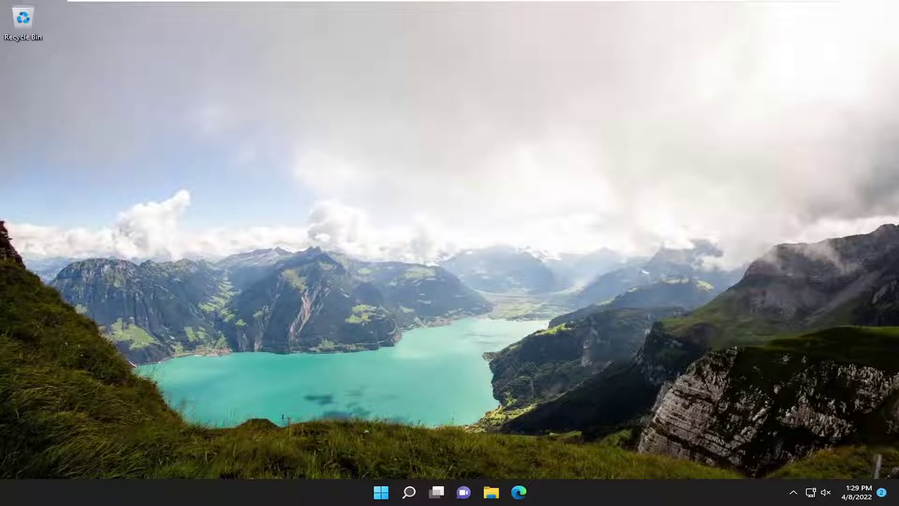
- Search Windows for 'settings' and launch the Settings app from the best match
left_click(409, 491)
type("settings")
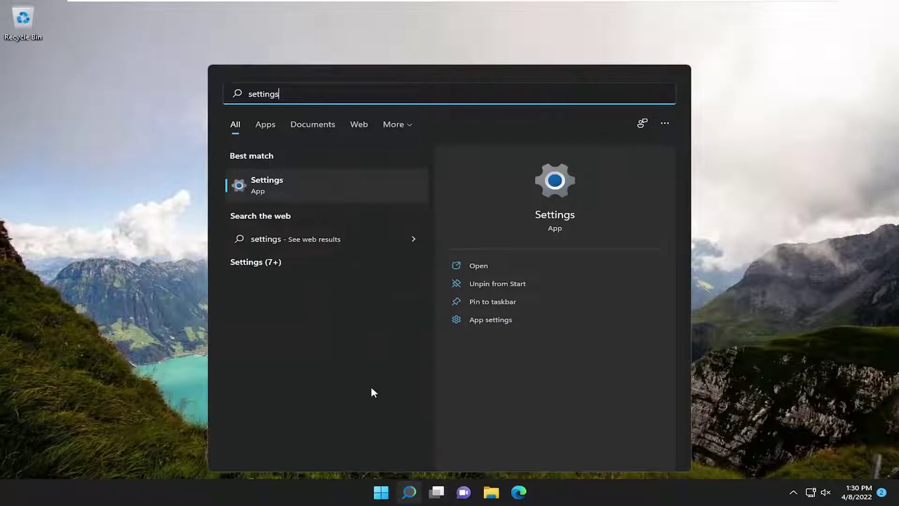
left_click(317, 199)
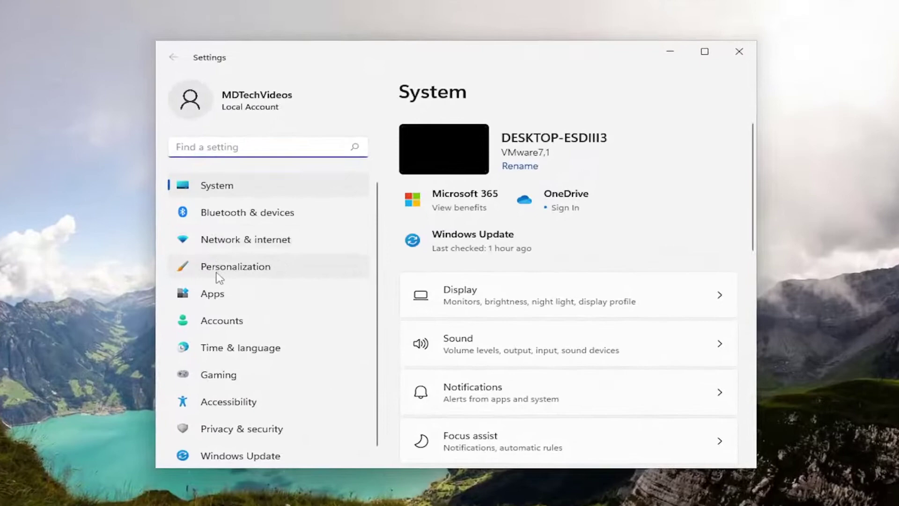
- Open Privacy & security > Camera and verify that Camera access and app camera access are On
left_click(223, 435)
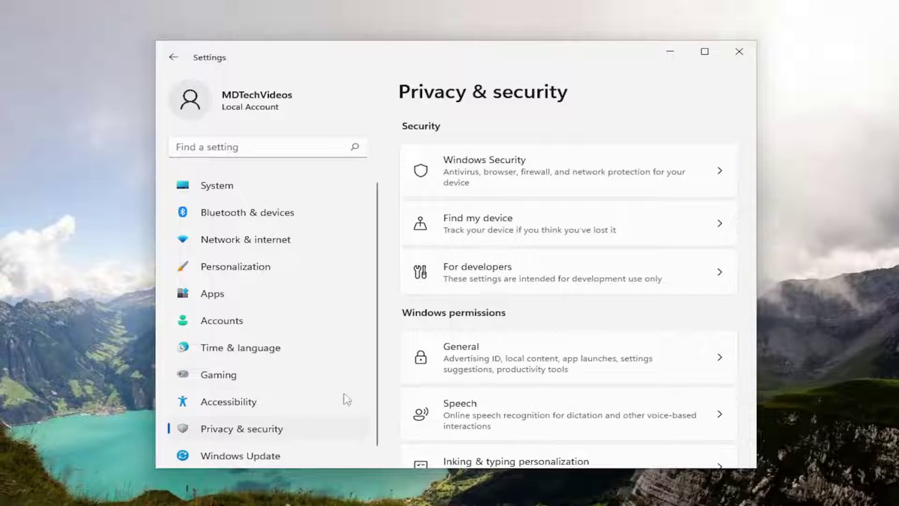
scroll(494, 288, "down", 3)
scroll(495, 291, "down", 6)
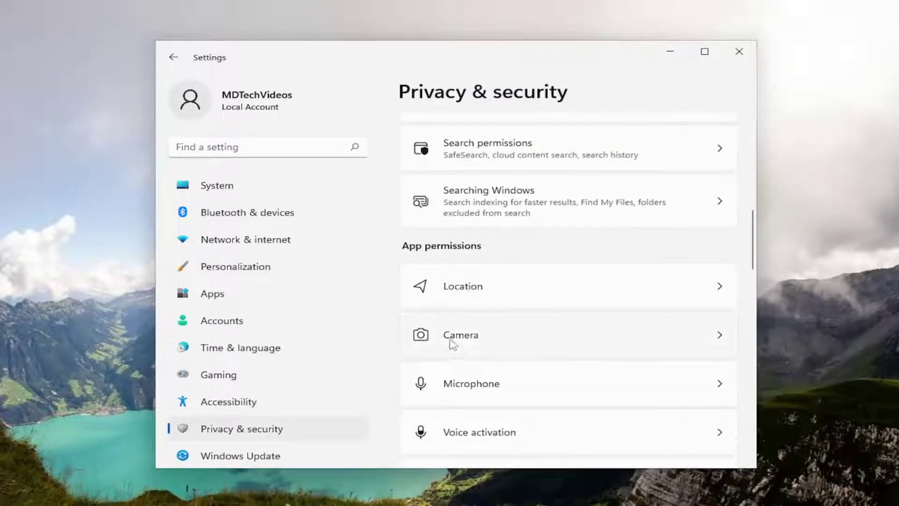
left_click(451, 337)
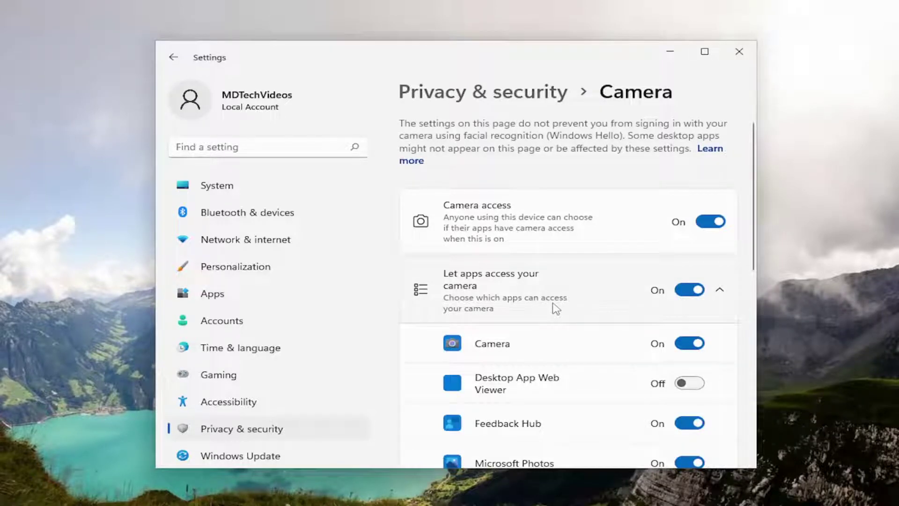
scroll(555, 308, "down", 3)
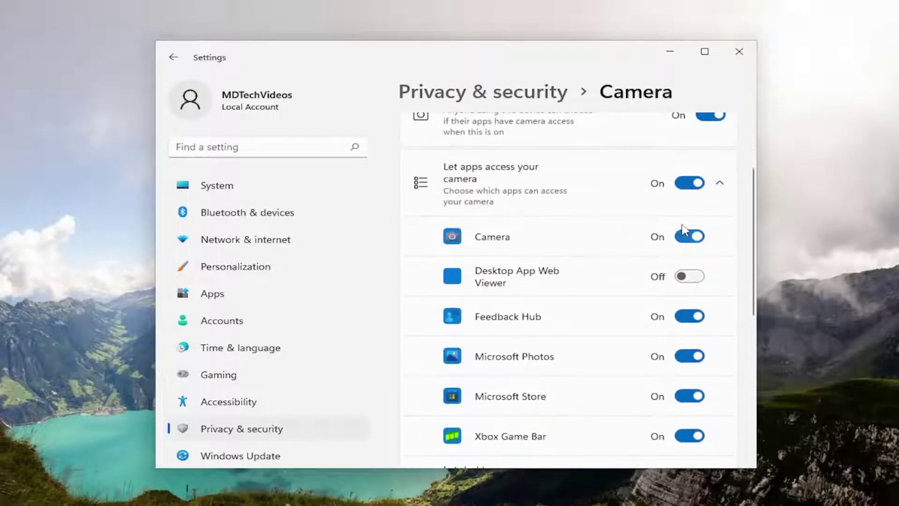
scroll(634, 348, "down", 3)
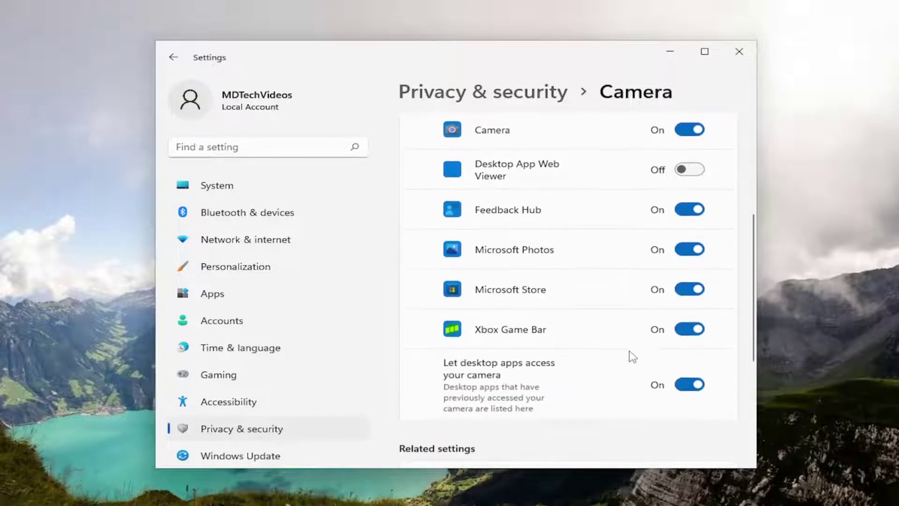
scroll(626, 265, "up", 6)
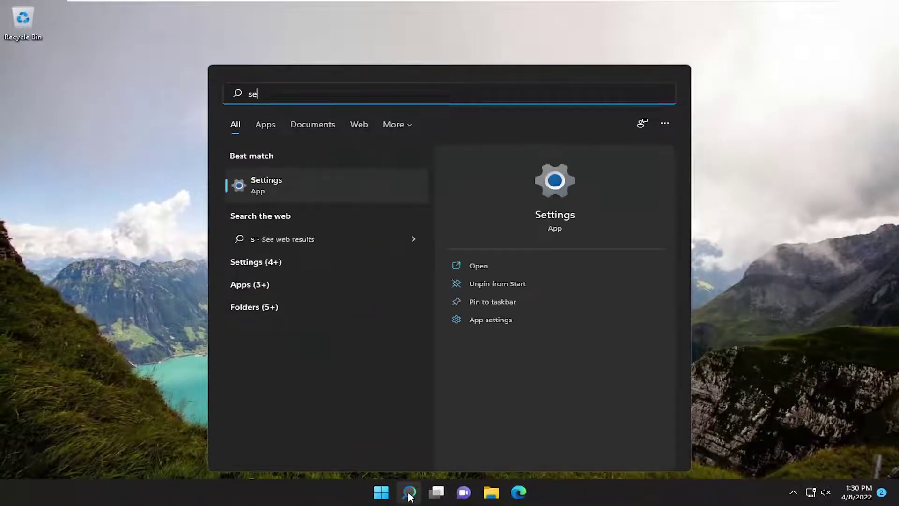
- Search for 'services' and launch the Services console
type("rvices")
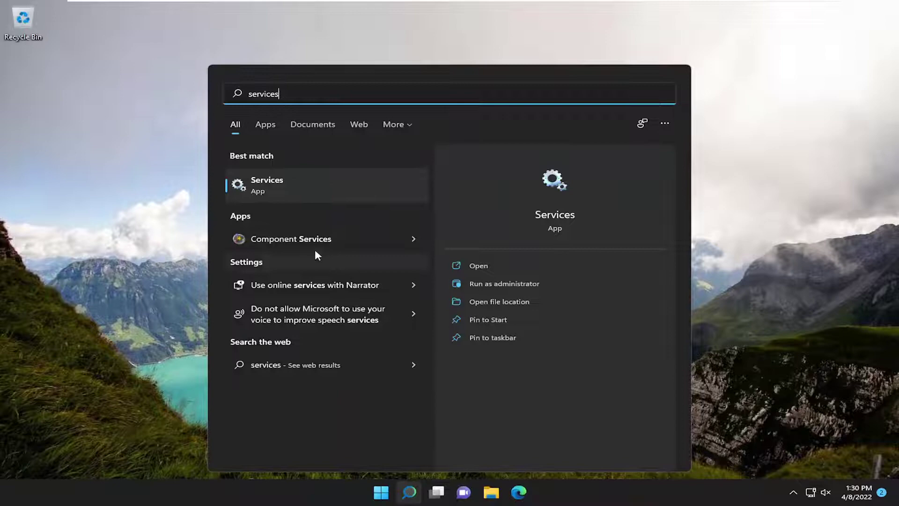
left_click(282, 185)
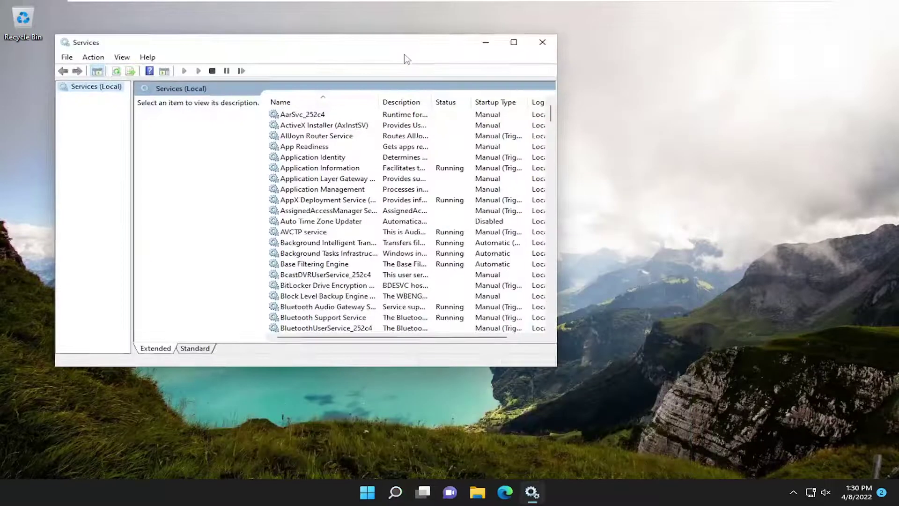
- Enlarge the Services window, widen the Name column, and bring the Windows Camera services into view
left_click_drag(403, 43, 528, 36)
left_click_drag(683, 361, 725, 411)
left_click_drag(503, 96, 554, 95)
left_click_drag(725, 411, 851, 443)
left_click_drag(578, 36, 535, 41)
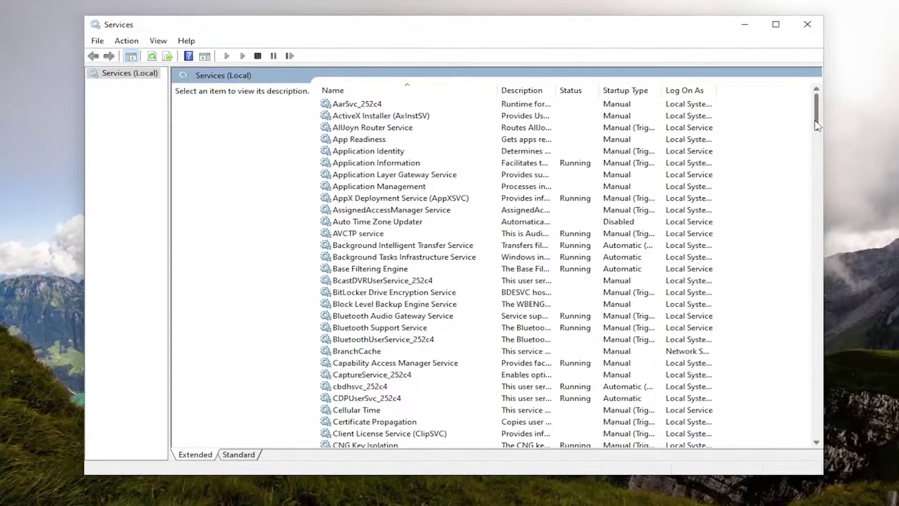
left_click_drag(817, 126, 811, 411)
- Set Windows Camera Frame Server to Automatic startup, start it, and apply
left_click(359, 202)
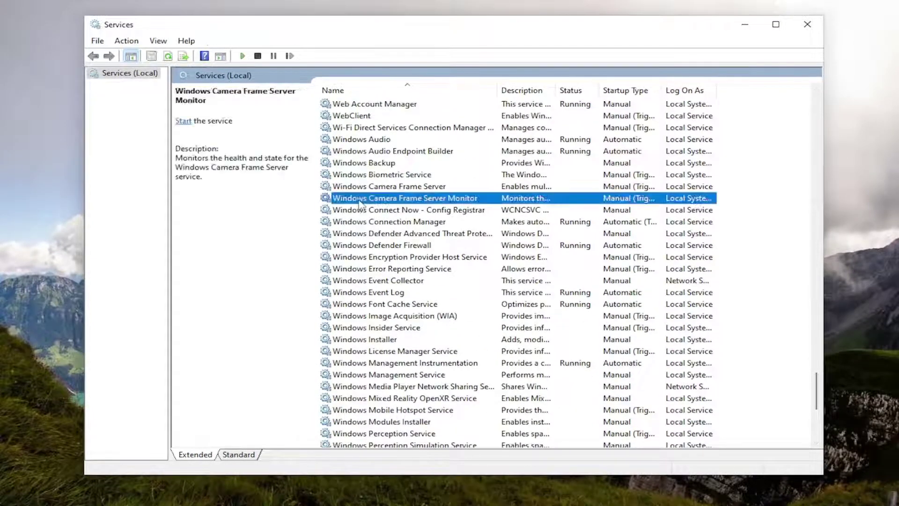
left_click(361, 187)
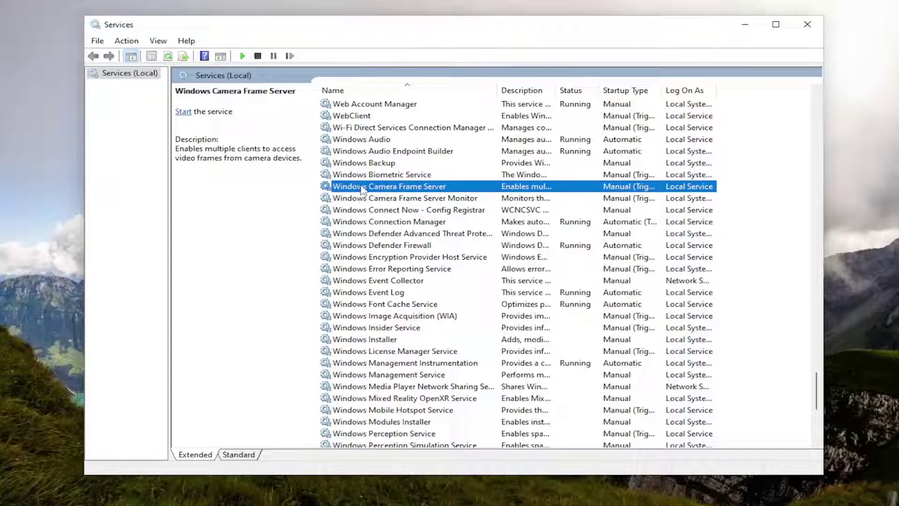
left_click(364, 200)
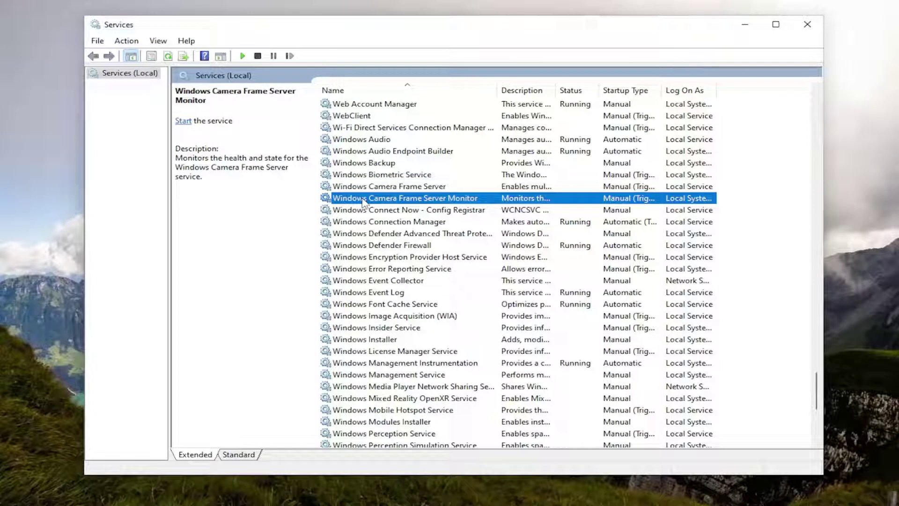
double_click(369, 187)
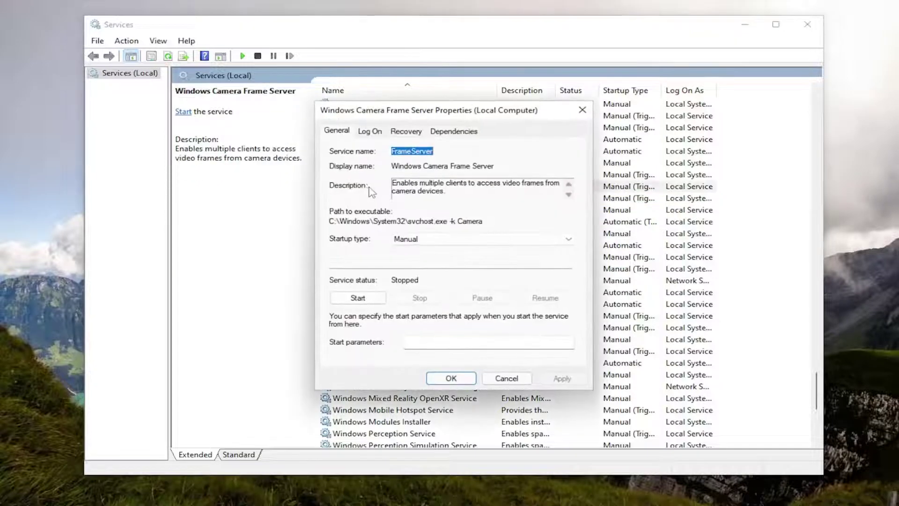
left_click(409, 239)
left_click(412, 258)
left_click(341, 295)
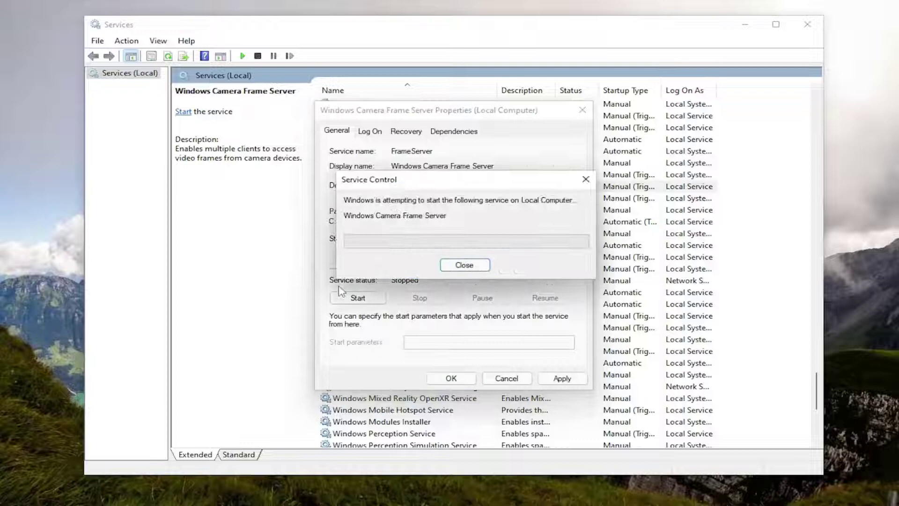
left_click(562, 378)
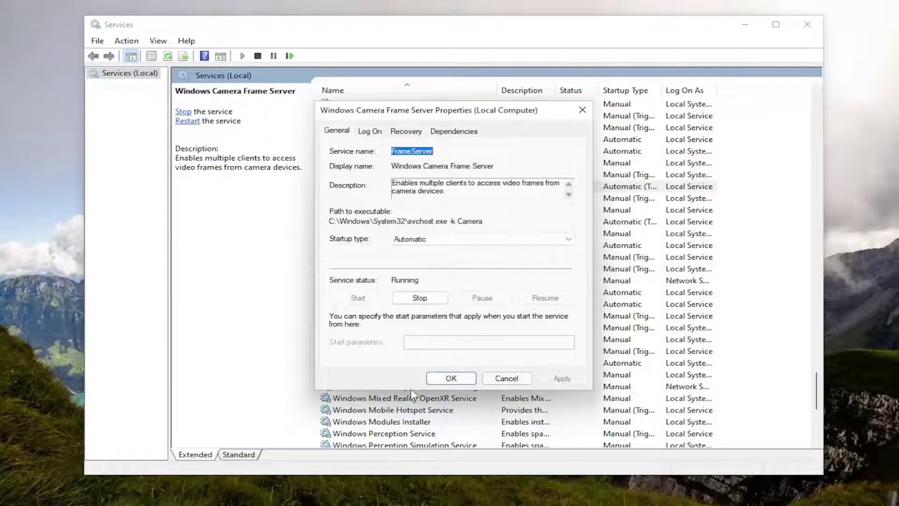
left_click(438, 380)
- Set Windows Camera Frame Server Monitor to Automatic startup and start it
double_click(364, 200)
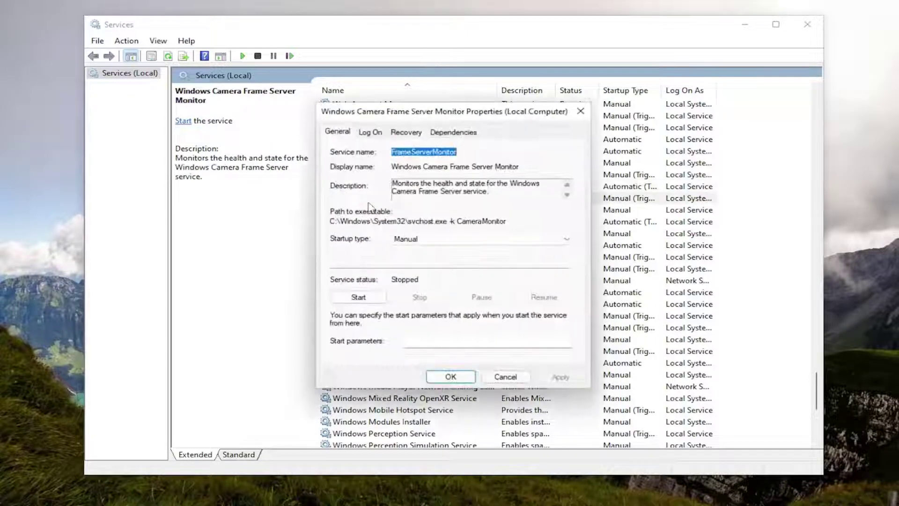
left_click(444, 239)
left_click(445, 257)
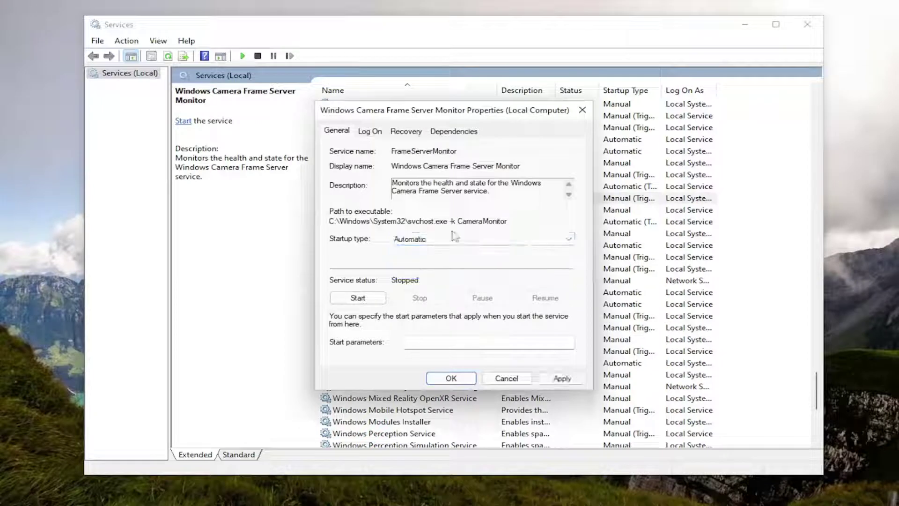
left_click(357, 298)
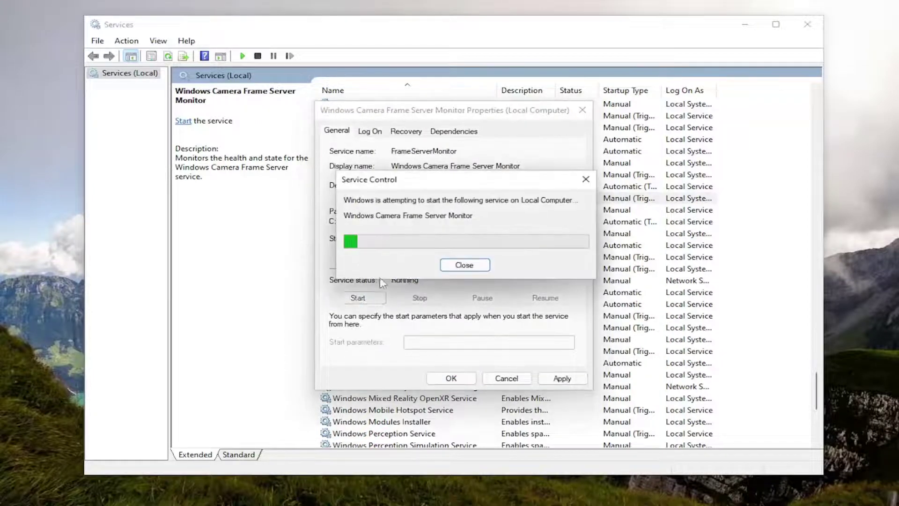
left_click(450, 378)
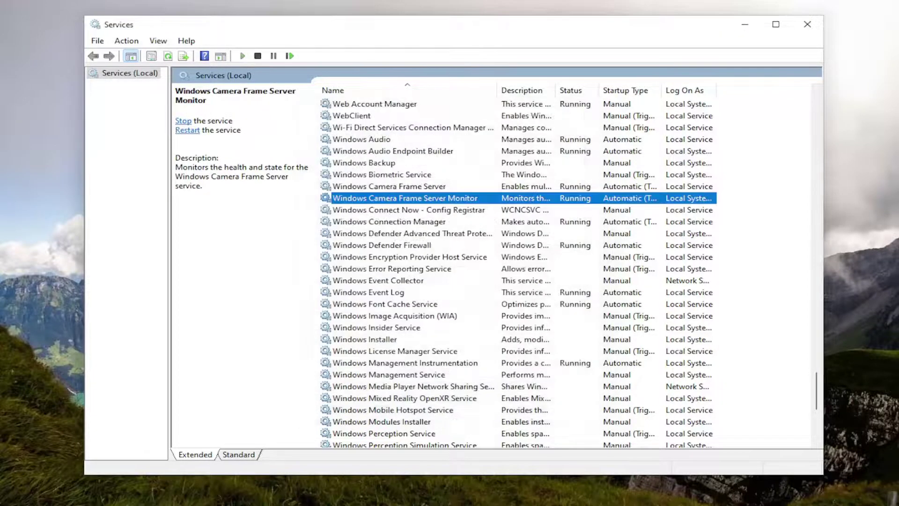